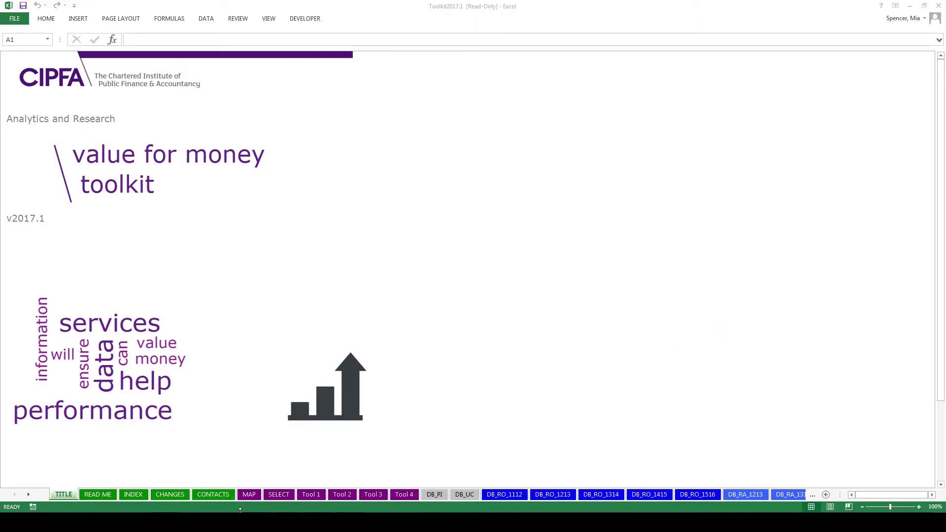
Step: On the SELECT sheet, set the authority to Birmingham and the comparator group to Metropolitan
{"action": "left_click", "coordinate": [285, 495]}
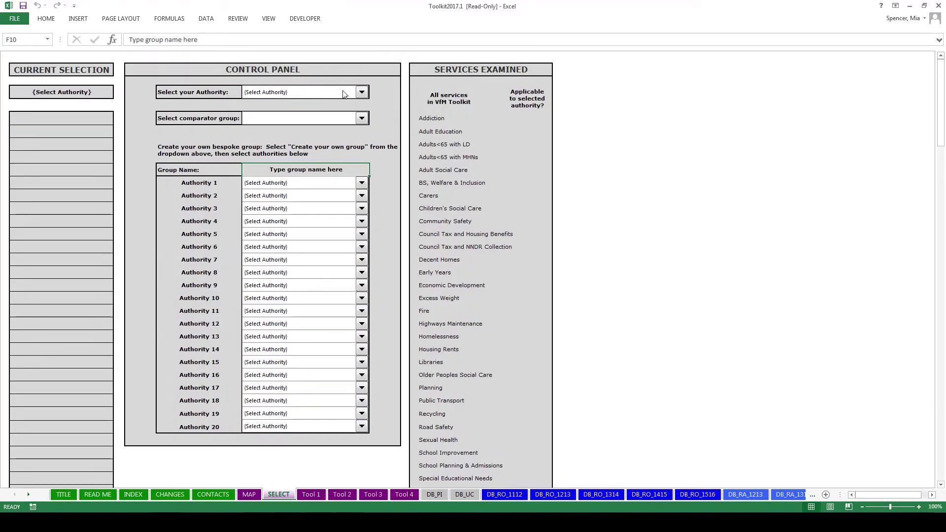
{"action": "left_click", "coordinate": [360, 92]}
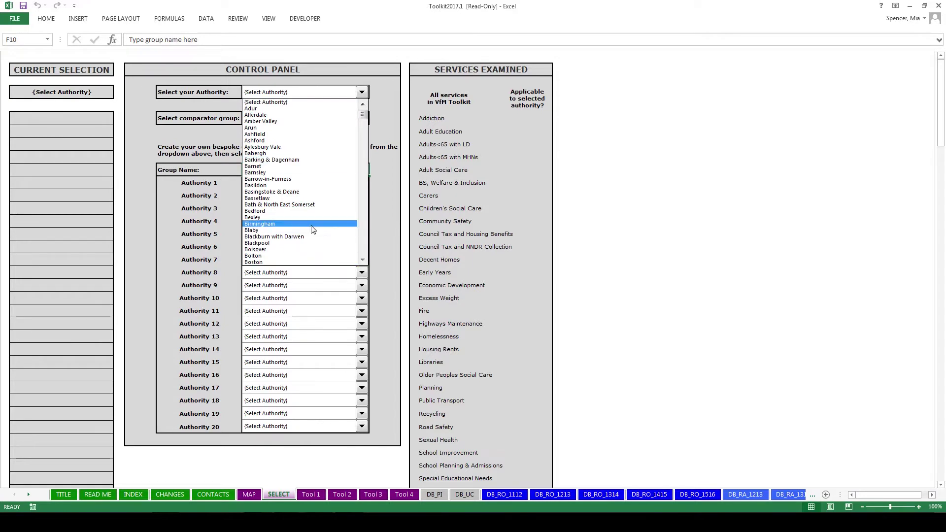
{"action": "left_click", "coordinate": [312, 225]}
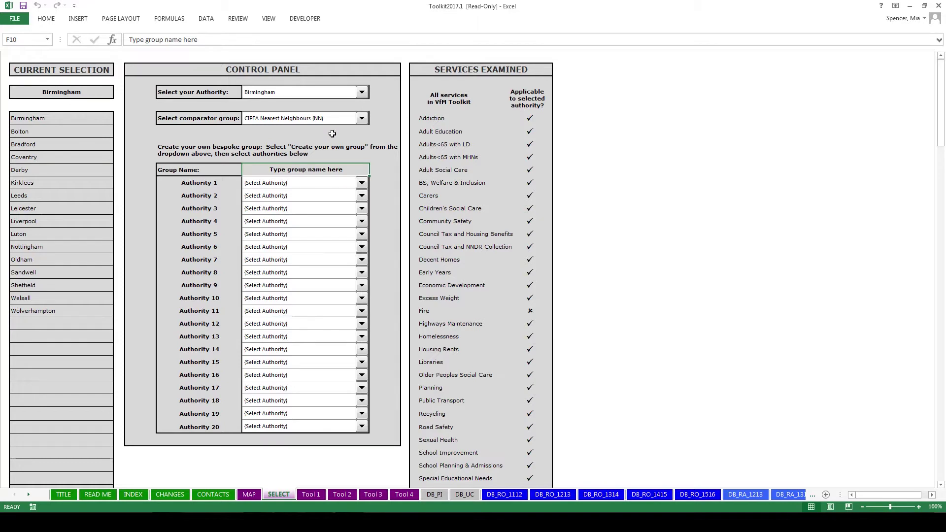
{"action": "left_click", "coordinate": [326, 118]}
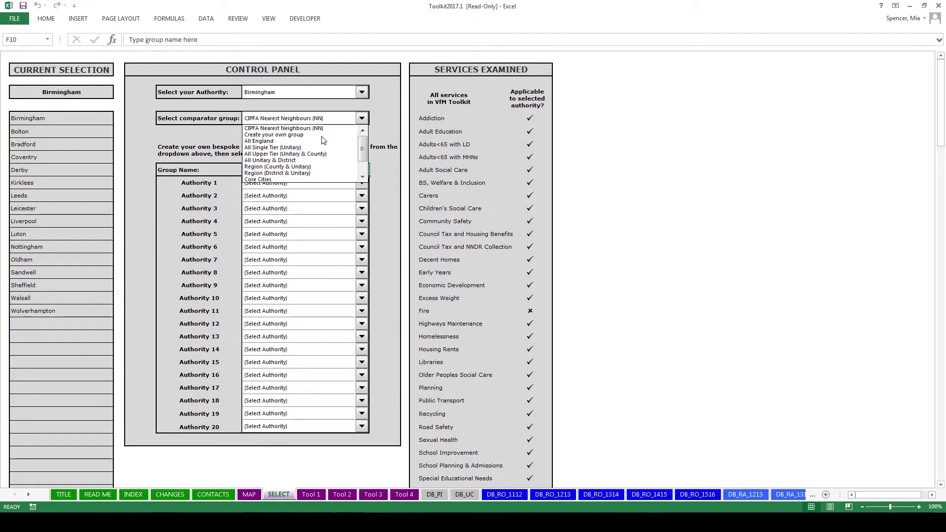
{"action": "left_click", "coordinate": [362, 177]}
{"action": "left_click", "coordinate": [362, 177]}
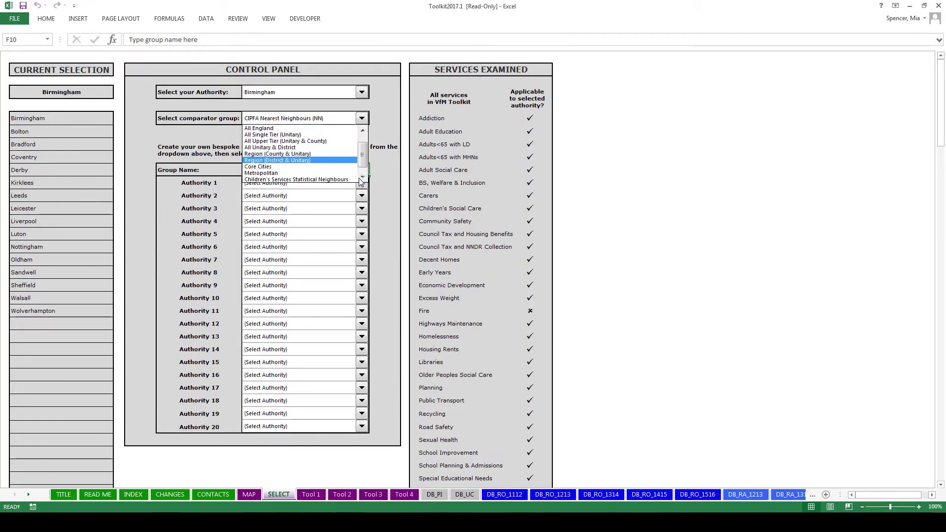
{"action": "left_click", "coordinate": [314, 174]}
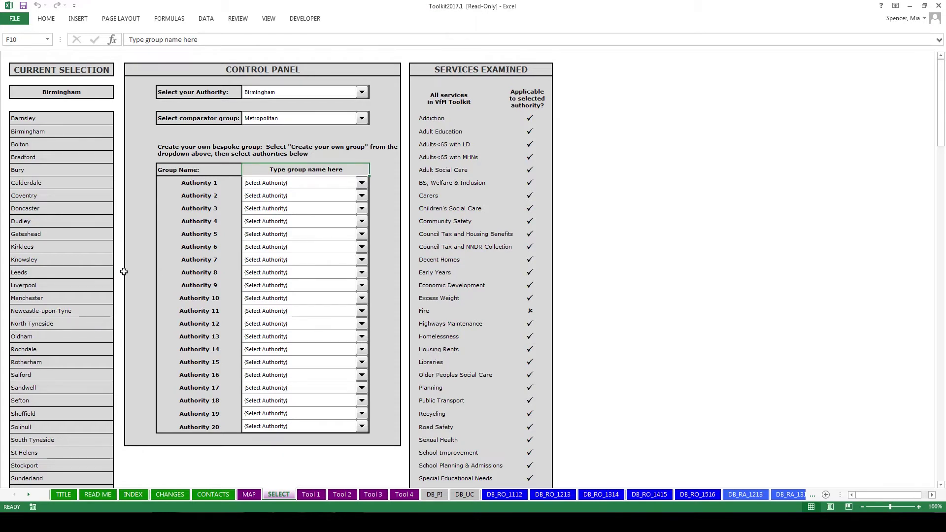
Step: Calculate the Tool 1 comparative overview graph with Letter data labels and Children's Social Care as the highlighted service
{"action": "left_click", "coordinate": [311, 494]}
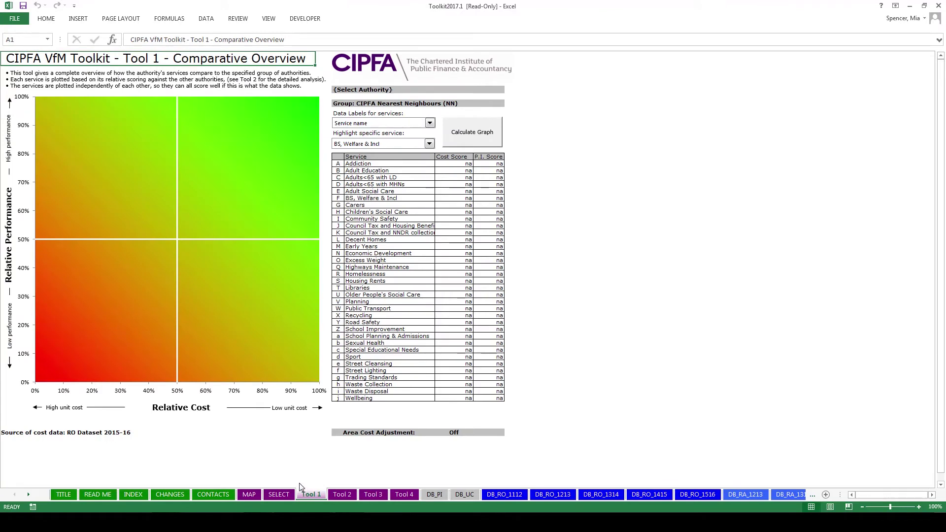
{"action": "left_click", "coordinate": [396, 124]}
{"action": "left_click", "coordinate": [388, 138]}
{"action": "left_click", "coordinate": [388, 145]}
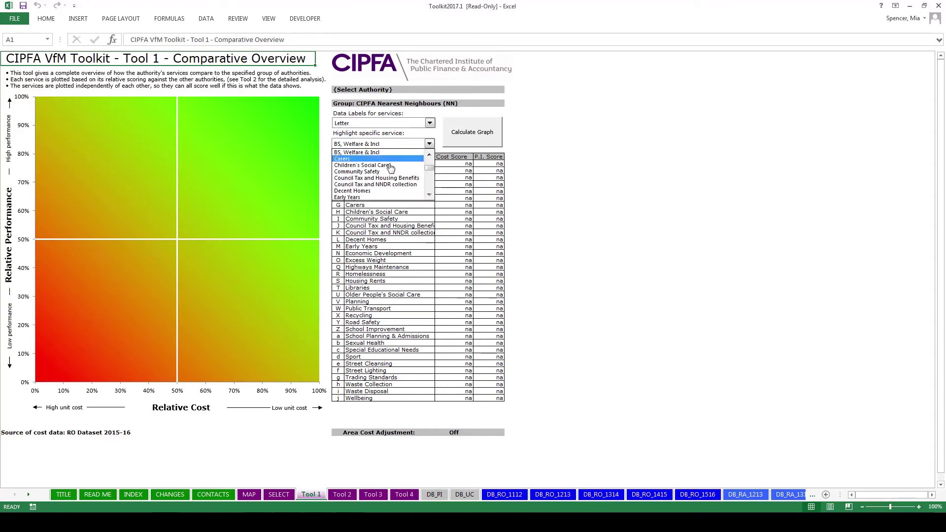
{"action": "left_click", "coordinate": [390, 165]}
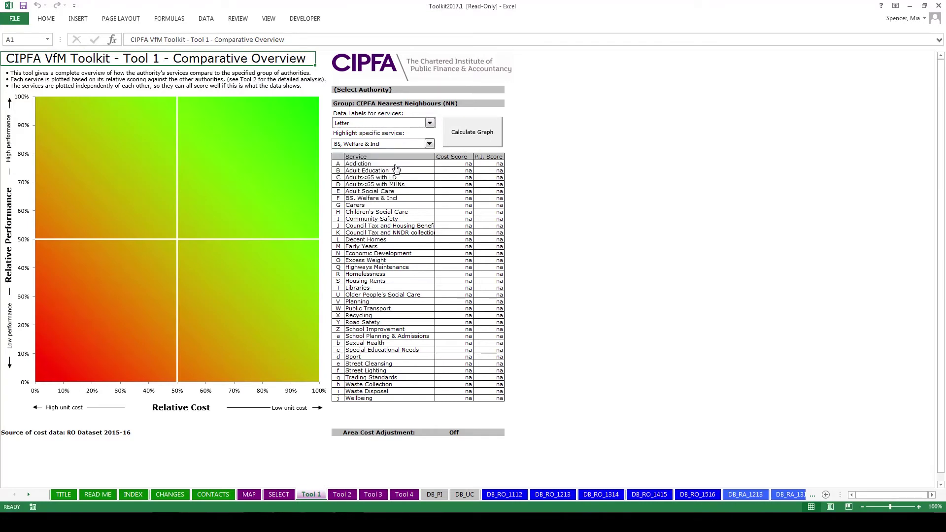
{"action": "left_click", "coordinate": [475, 134]}
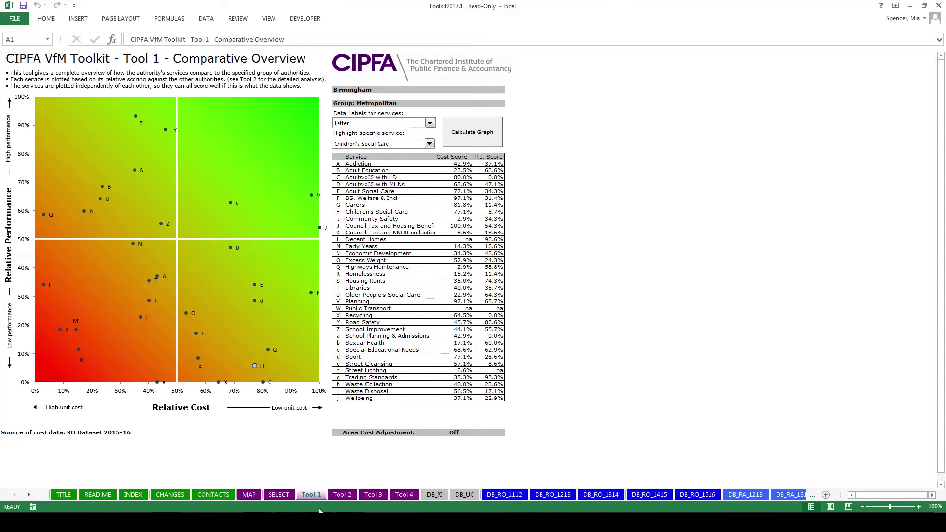
Step: Set the service on the Tool 2 comparison graph to Children's Social Care
{"action": "left_click", "coordinate": [345, 495]}
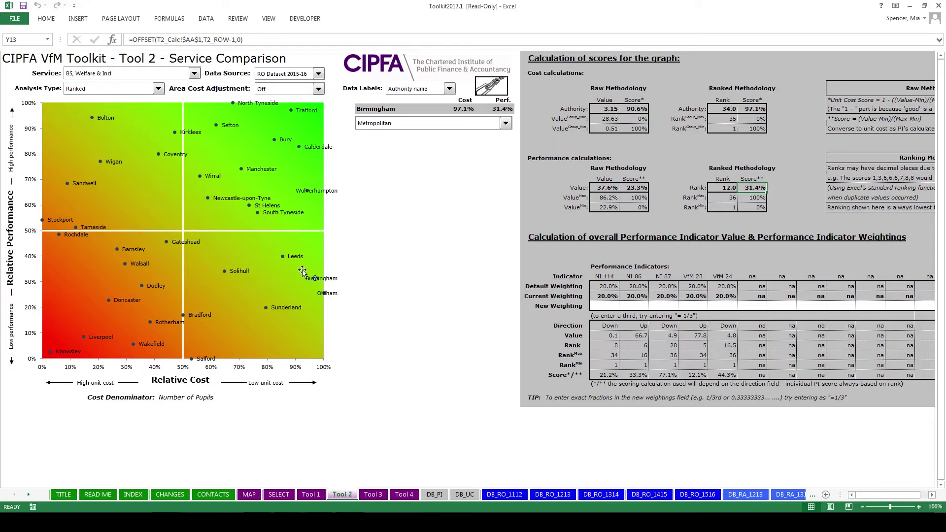
{"action": "left_click", "coordinate": [196, 75]}
{"action": "left_click", "coordinate": [183, 100]}
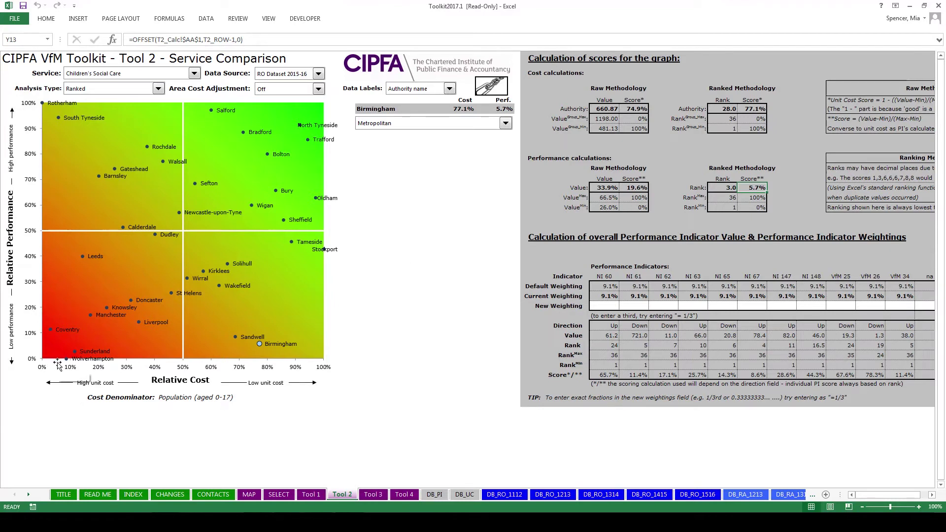
{"action": "mouse_move", "coordinate": [66, 361]}
Step: Compare the Raw and Ranked analysis types on the Children's Social Care graph, ending with Raw
{"action": "left_click", "coordinate": [131, 93]}
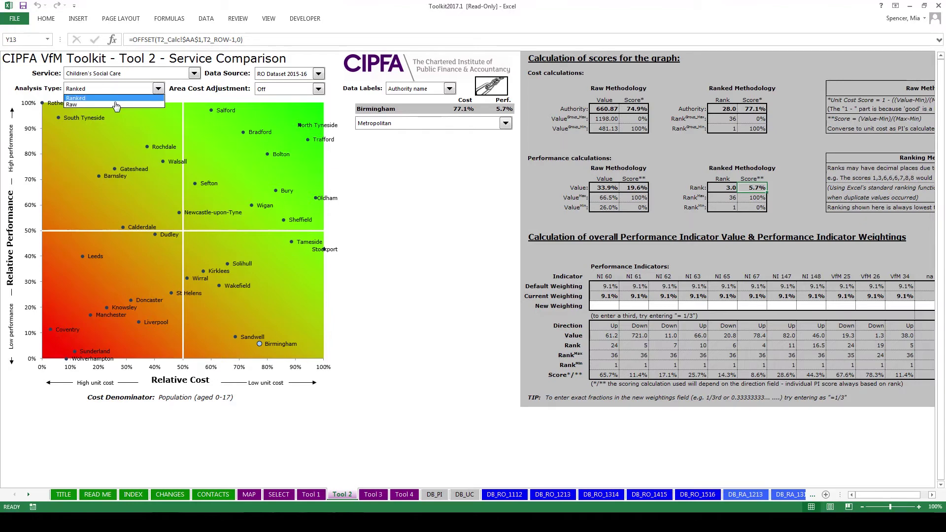
{"action": "left_click", "coordinate": [113, 101]}
{"action": "left_click", "coordinate": [111, 93]}
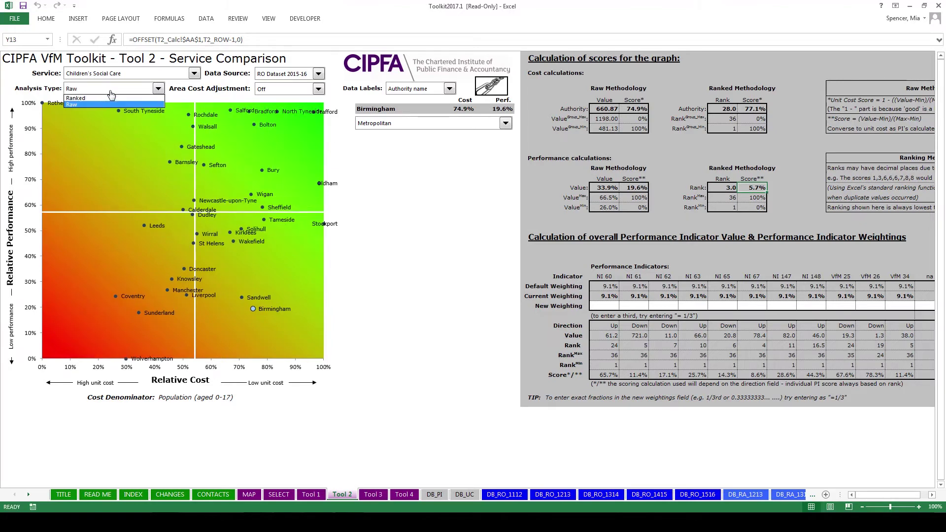
{"action": "left_click", "coordinate": [109, 105]}
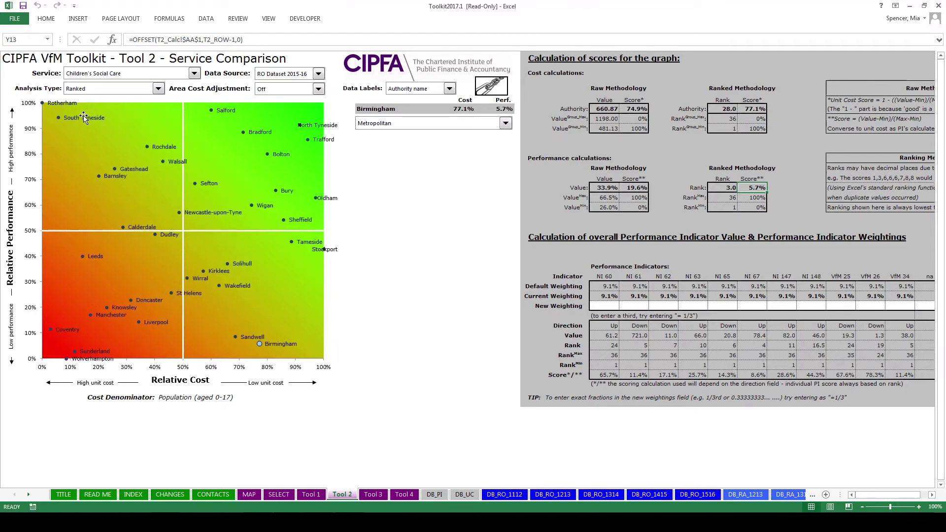
{"action": "left_click", "coordinate": [87, 93]}
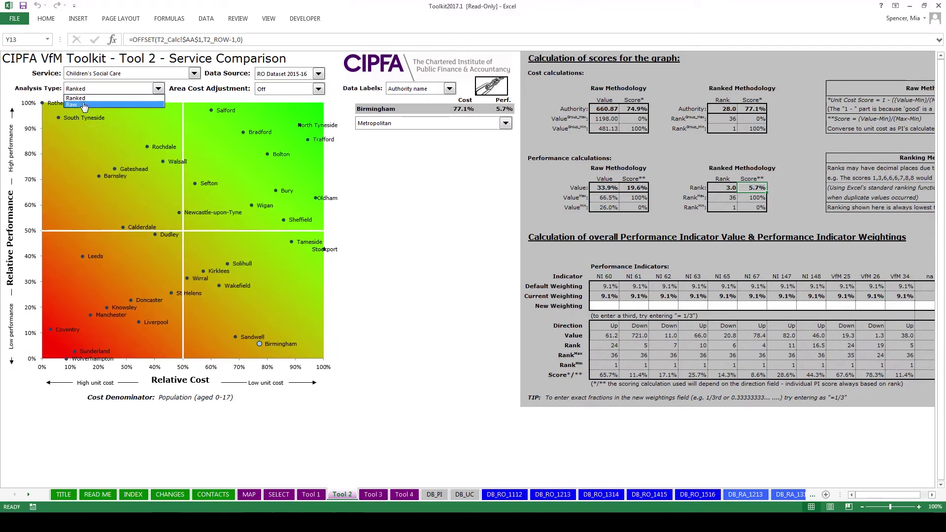
{"action": "left_click", "coordinate": [84, 106]}
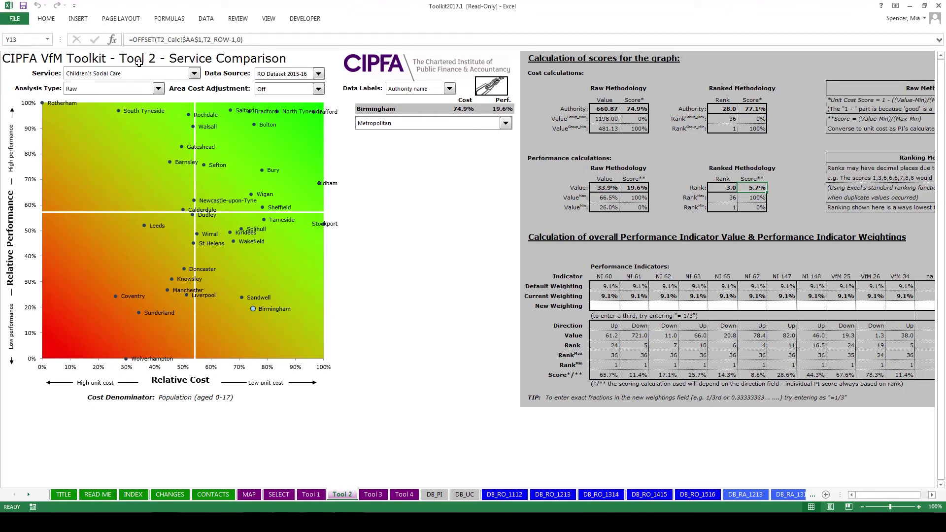
{"action": "left_click", "coordinate": [120, 90]}
{"action": "left_click", "coordinate": [119, 102]}
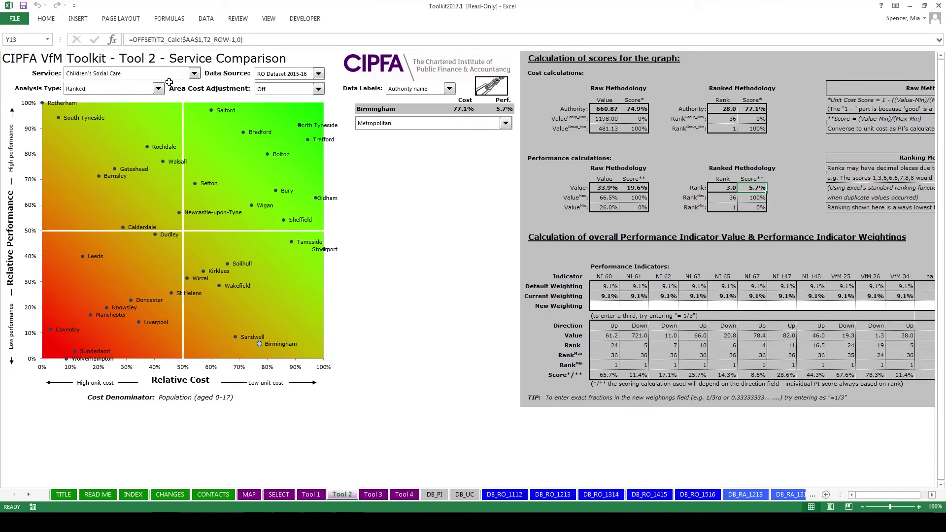
{"action": "left_click", "coordinate": [147, 95]}
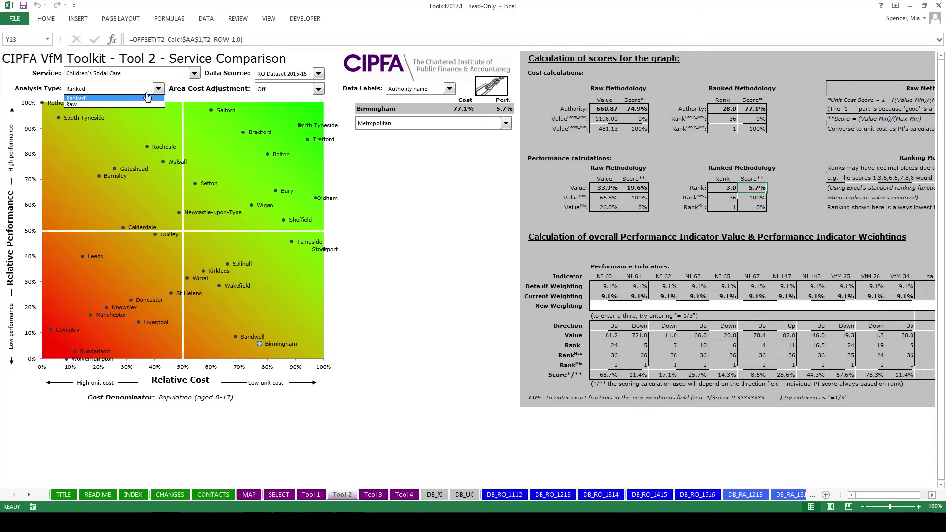
{"action": "left_click", "coordinate": [135, 105]}
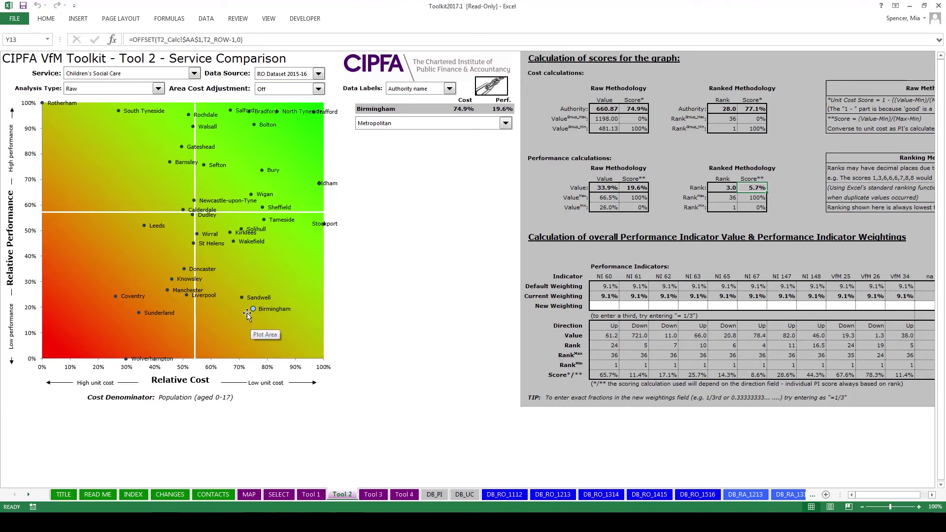
Step: Look through the available data sources and area cost adjustment options for the service comparison without changing them
{"action": "left_click", "coordinate": [272, 75]}
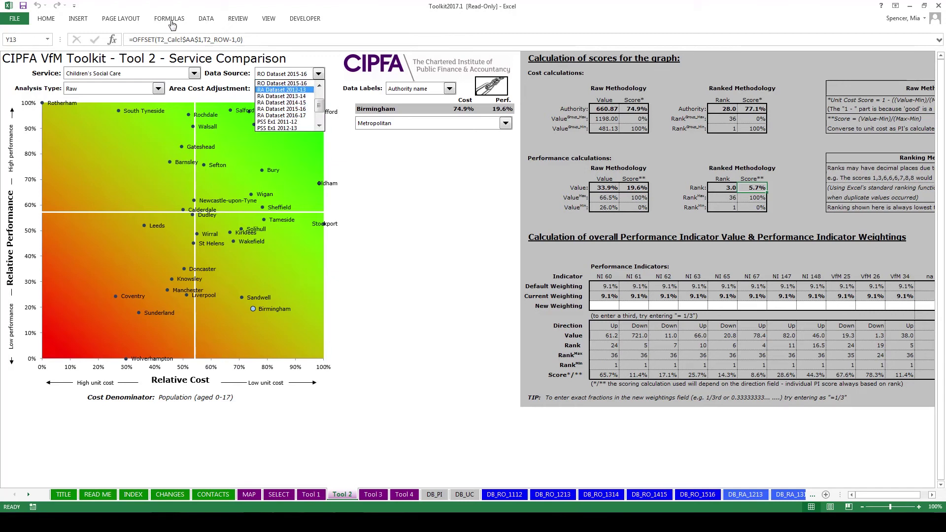
{"action": "left_click", "coordinate": [237, 89]}
{"action": "left_click", "coordinate": [296, 90]}
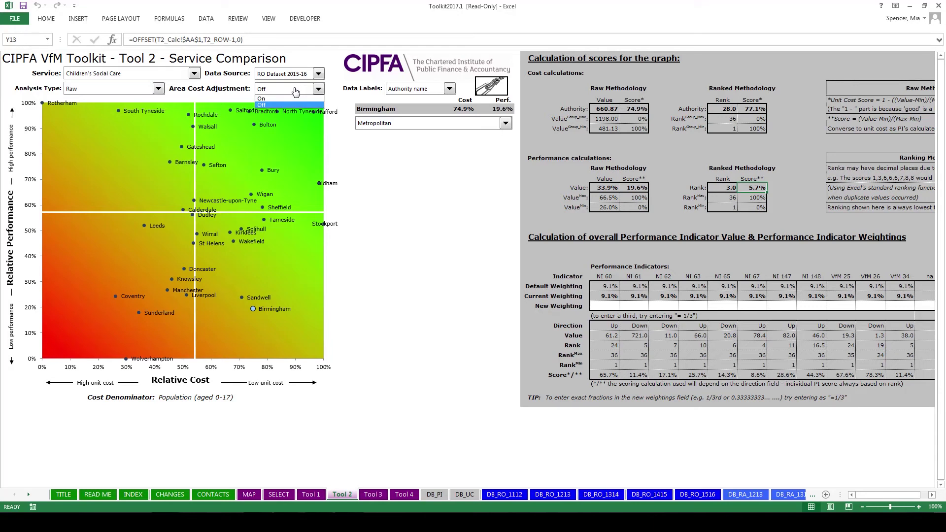
{"action": "left_click", "coordinate": [296, 92]}
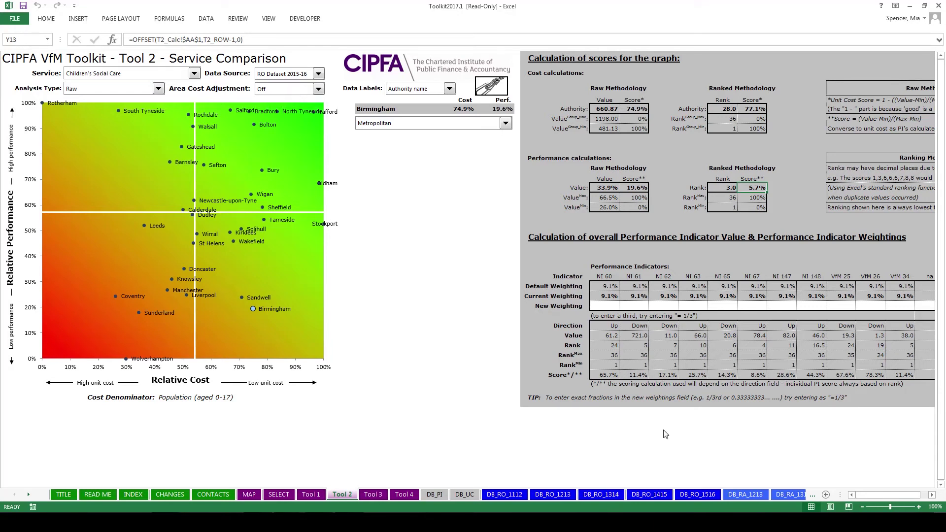
Step: Examine Tool 2's performance indicator weighting controls and the Children's Social Care indicator definitions on the MAP sheet
{"action": "left_click", "coordinate": [932, 495]}
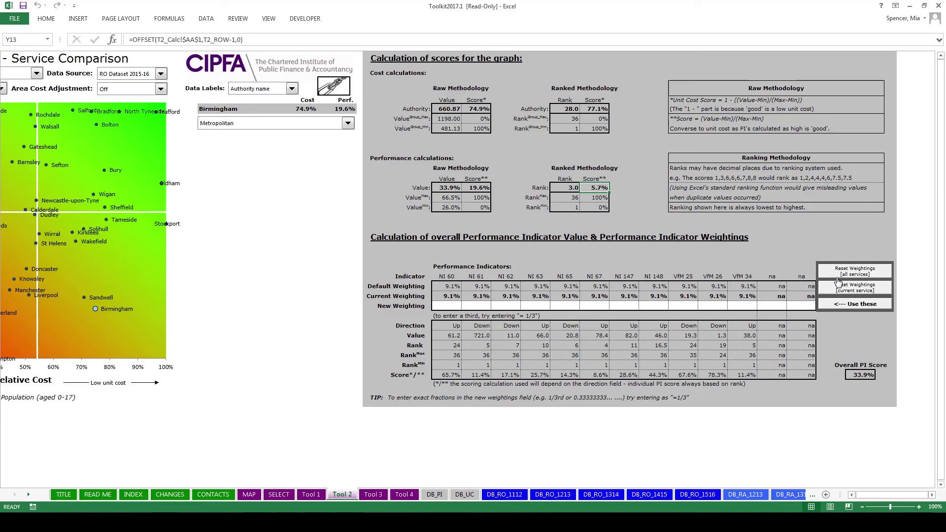
{"action": "left_click", "coordinate": [251, 497]}
{"action": "scroll", "coordinate": [52, 286], "scroll_direction": "down", "scroll_amount": 2}
{"action": "scroll", "coordinate": [52, 287], "scroll_direction": "down", "scroll_amount": 6}
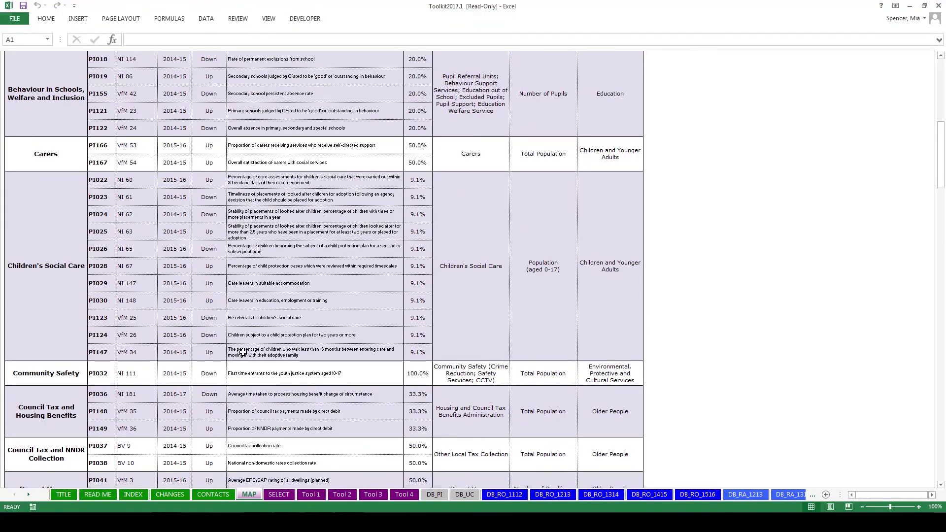
Step: Return to the Tool 2 sheet and request the Raw Costs data behind the service comparison
{"action": "left_click", "coordinate": [335, 494]}
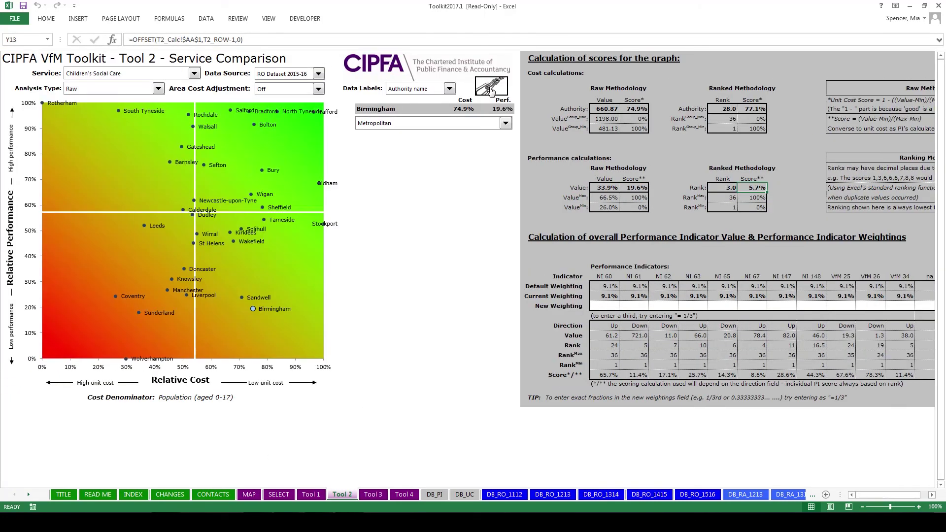
{"action": "left_click", "coordinate": [491, 90]}
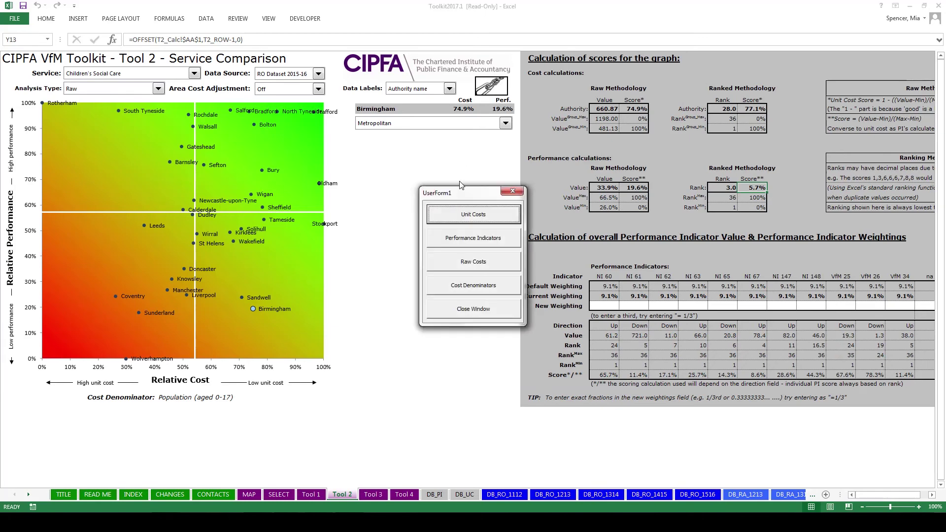
{"action": "left_click", "coordinate": [466, 263]}
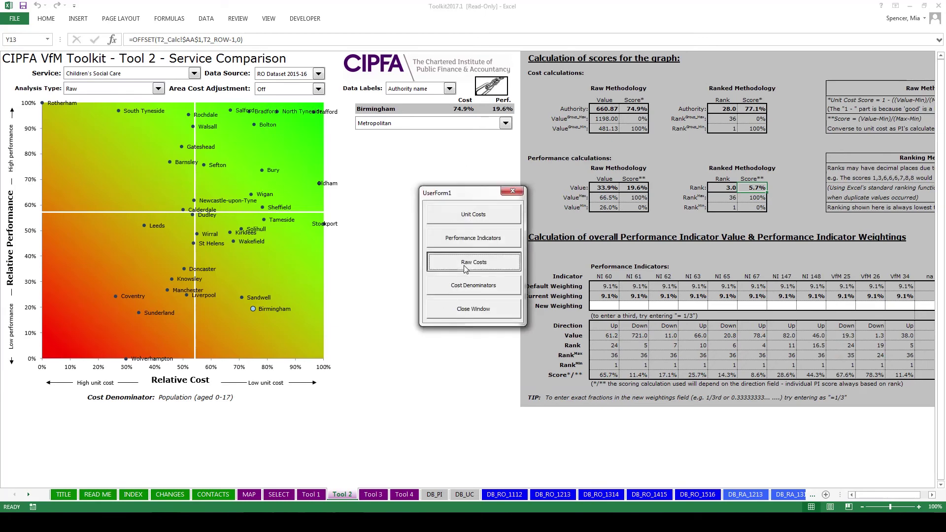